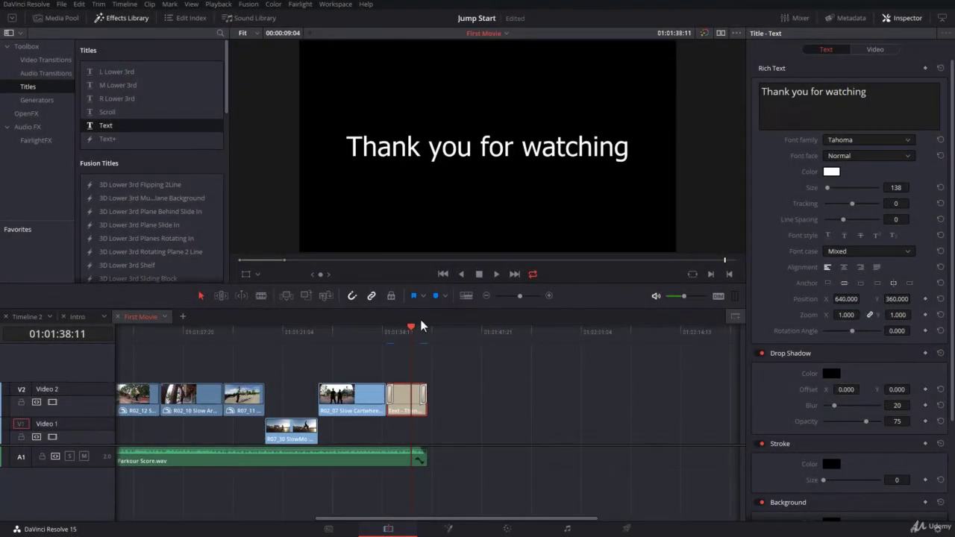
Scrub through the end title, inspect its start and end dissolves, and select the title clip
mouse_move(415, 327)
mouse_down()
mouse_move(386, 329)
mouse_move(409, 337)
mouse_up()
mouse_move(410, 330)
mouse_down()
mouse_move(384, 334)
mouse_move(409, 349)
mouse_move(420, 339)
mouse_up()
click(393, 395)
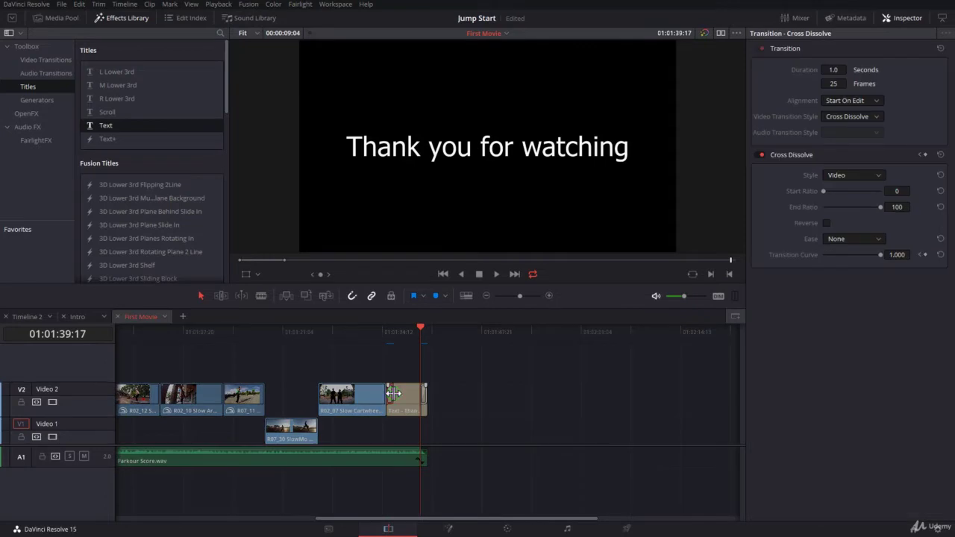
click(421, 397)
key(ctrl+t)
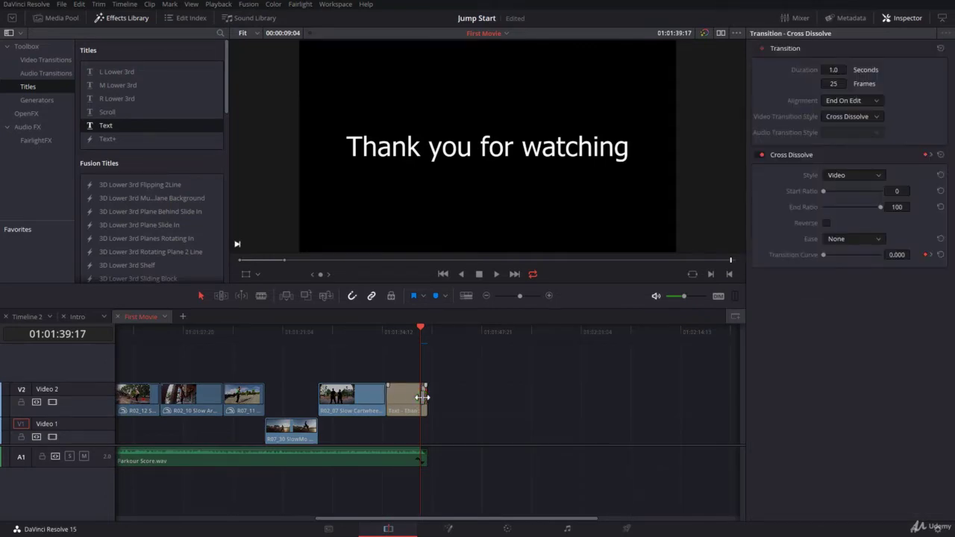
click(422, 398)
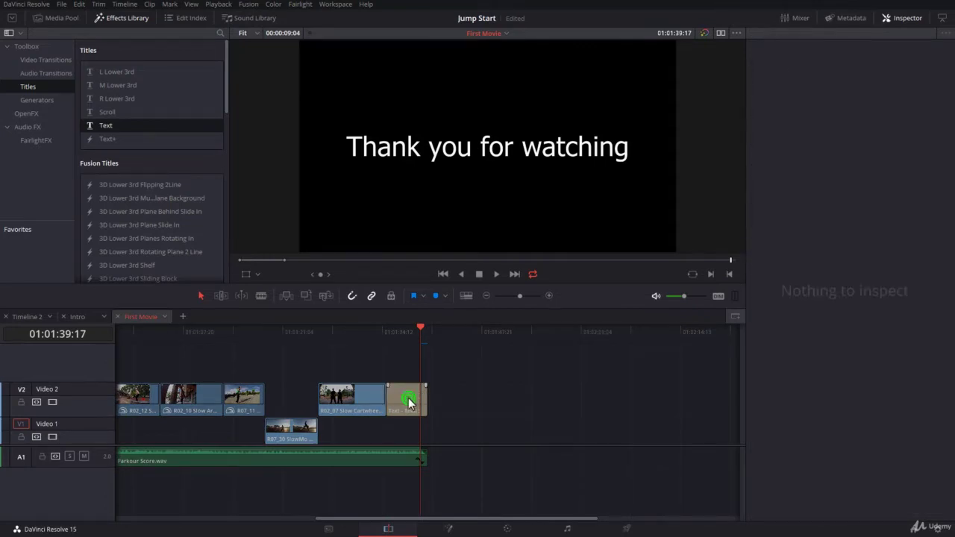
click(408, 402)
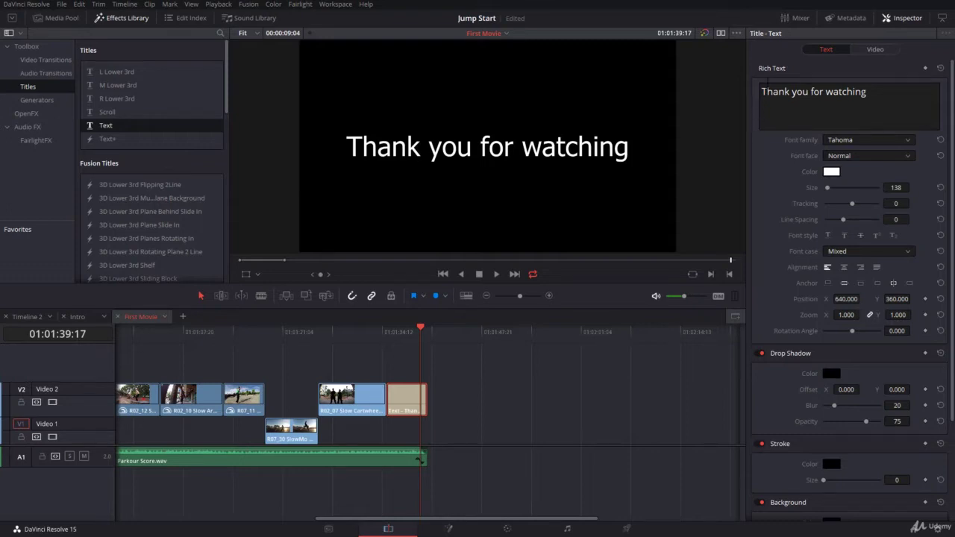
Add a 'DaVinci Resolve 15' top line and a 'Video Editing by' credit line with the editor's name, then centre all lines
click(760, 92)
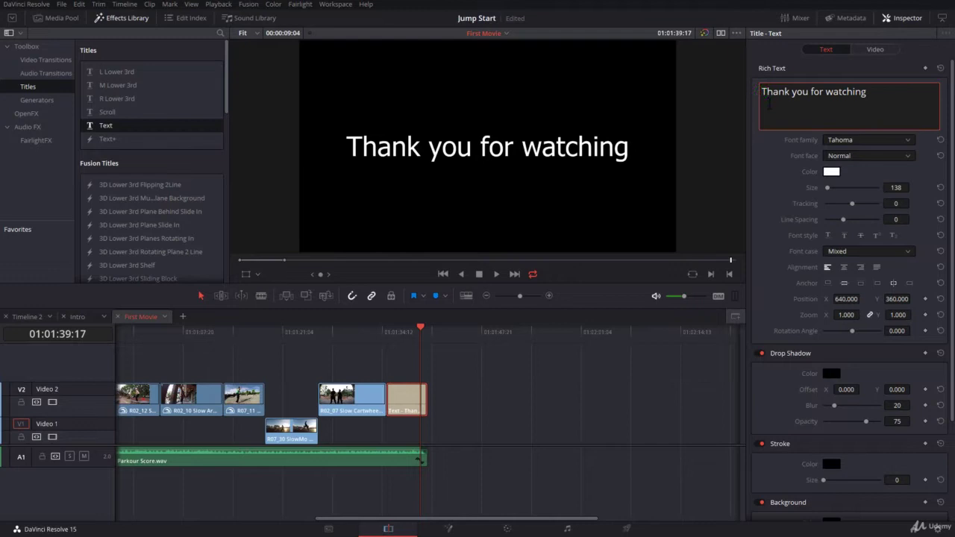
key(Return)
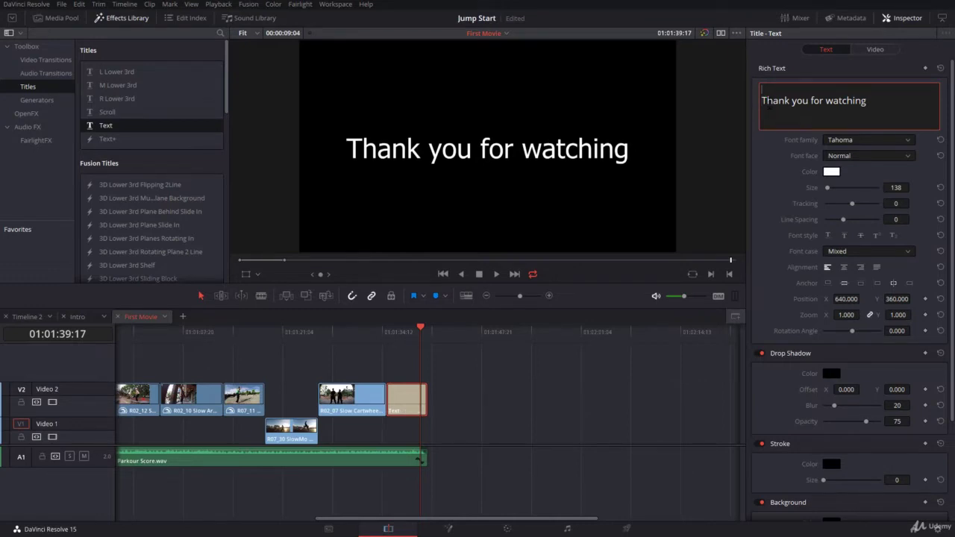
text(DaVinci Resolve 15)
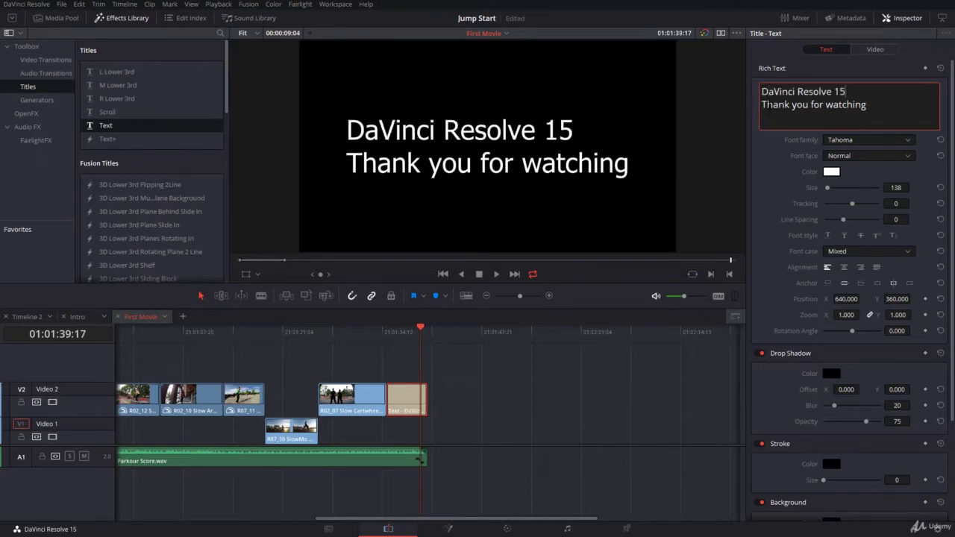
click(891, 112)
key(Return)
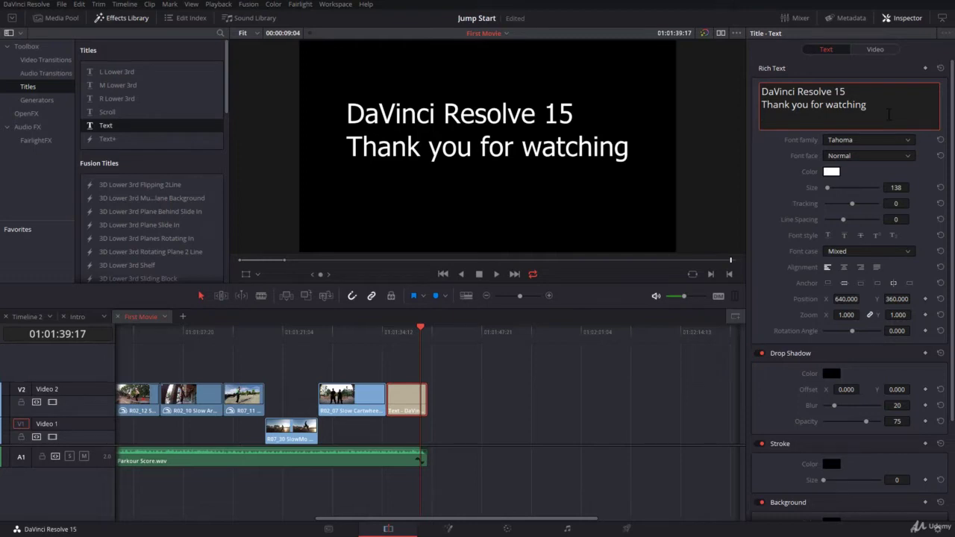
text(Video Editing by Jean Lou)
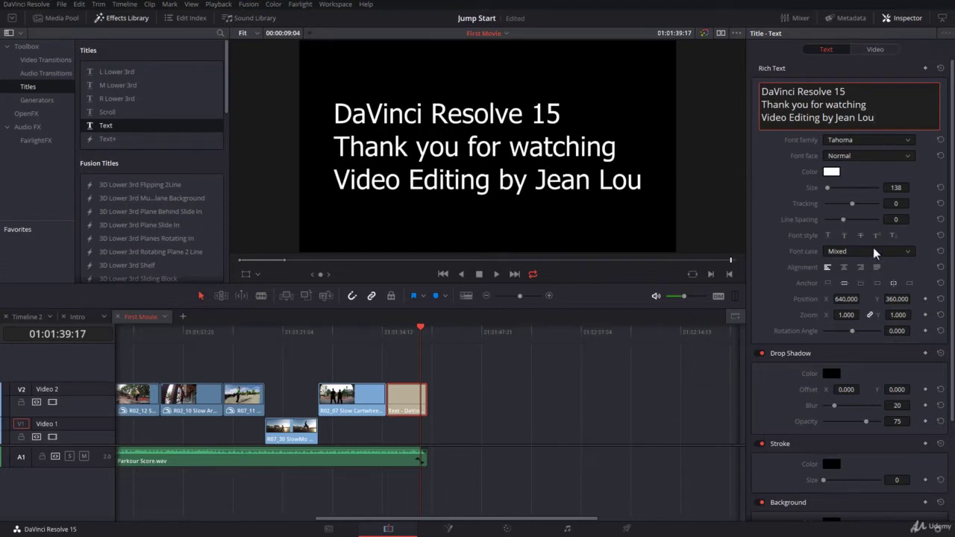
click(845, 267)
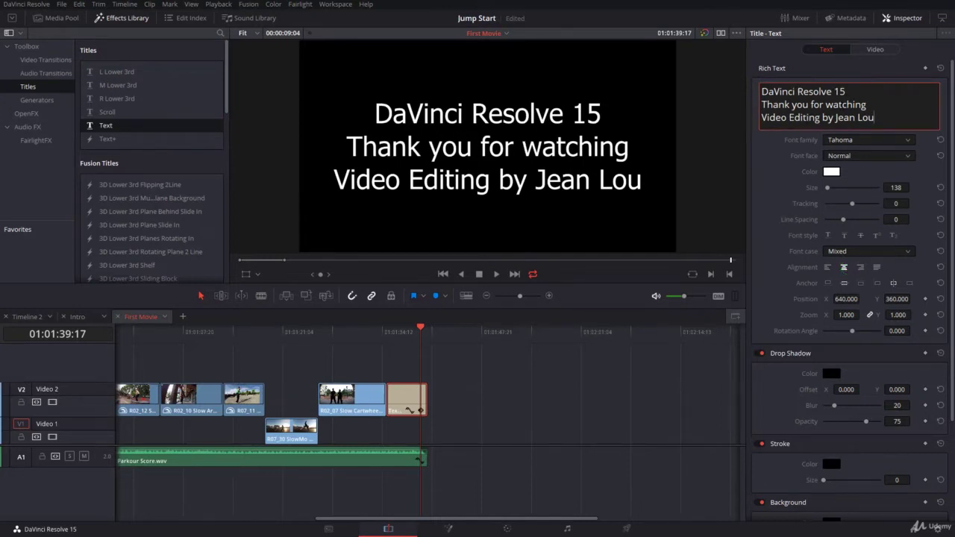
Select the 'DaVinci Resolve 15' line, keep it centred, and shrink it to size 91
drag(859, 91, 752, 90)
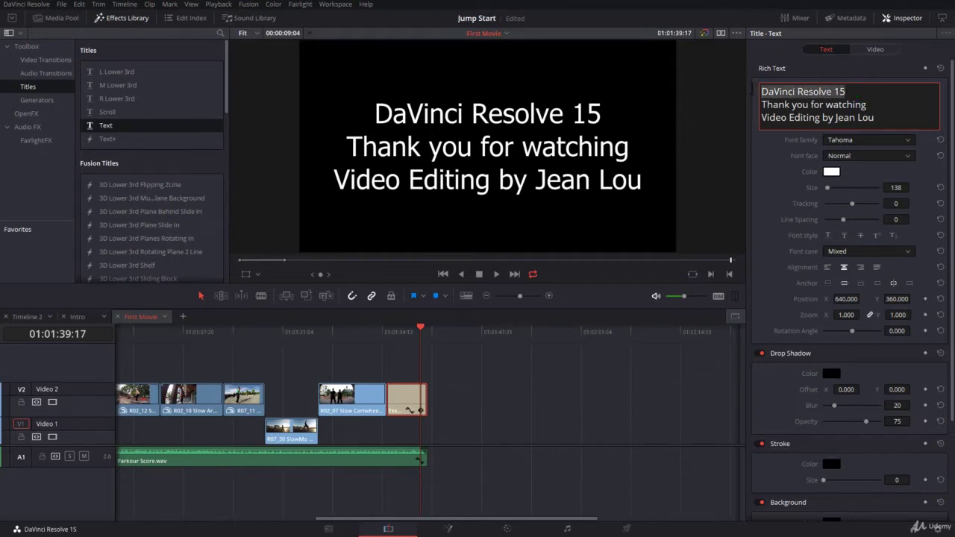
click(828, 266)
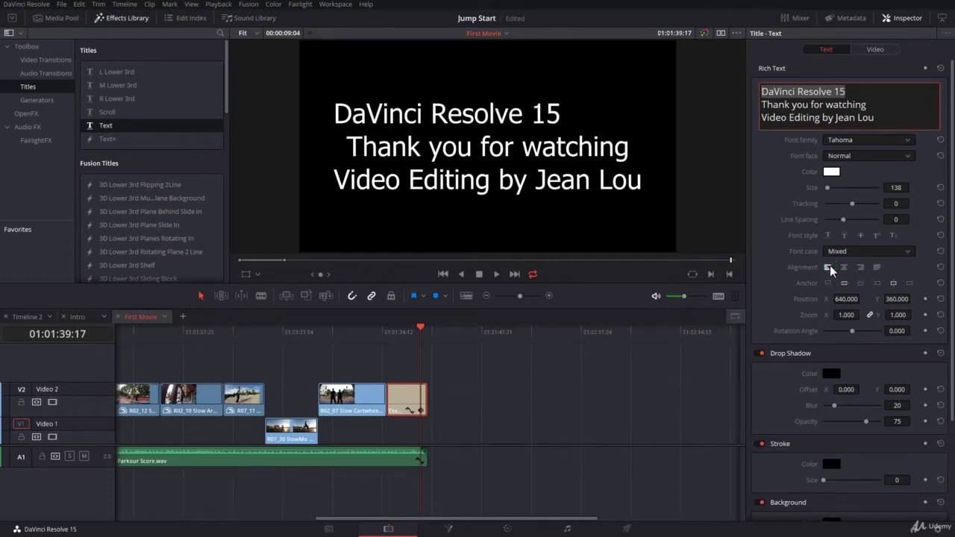
click(842, 266)
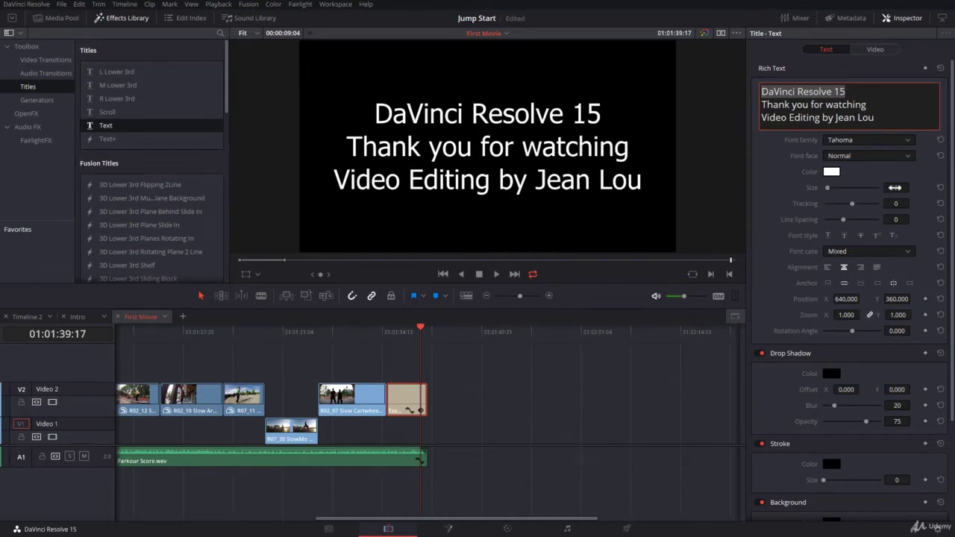
drag(894, 187, 868, 210)
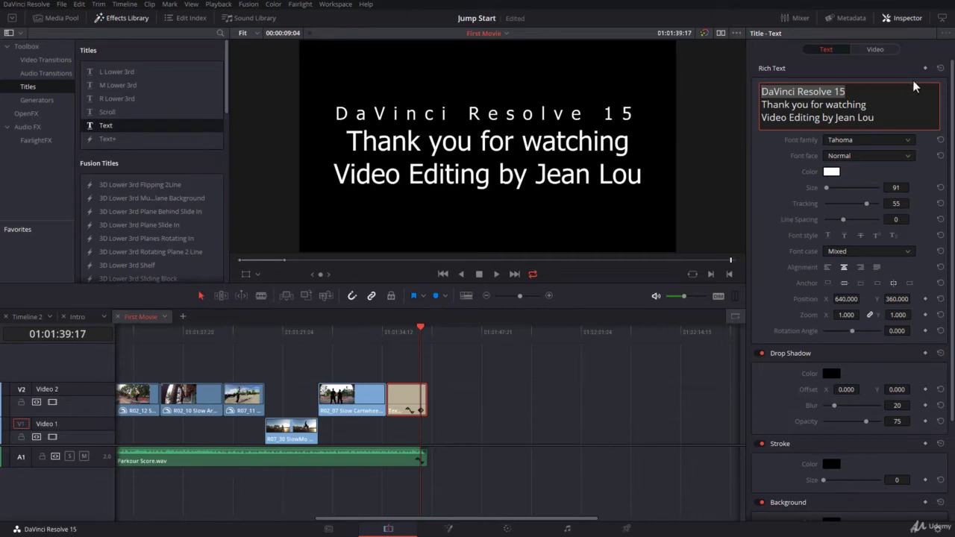
Set the tracking of the '15' in the top line to -7
click(835, 90)
drag(836, 90, 846, 91)
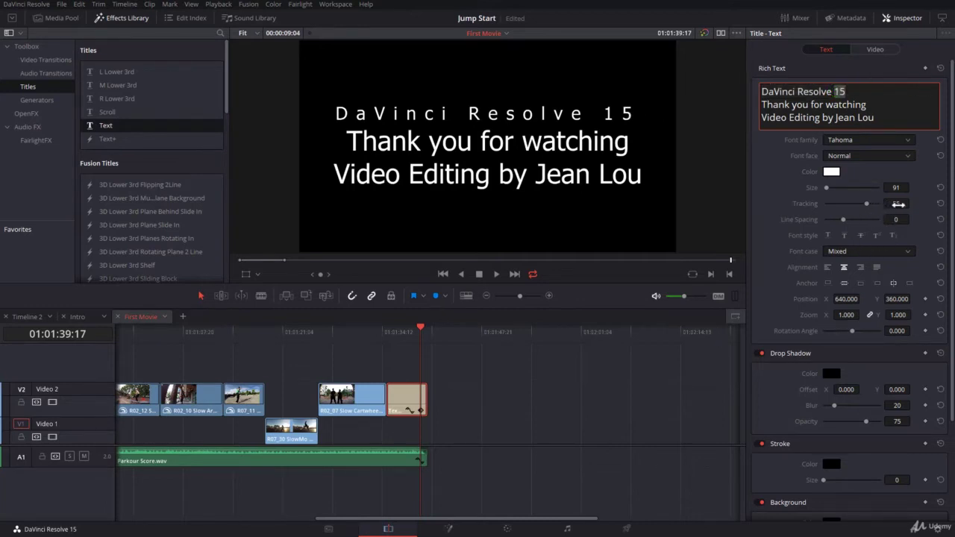
drag(896, 203, 847, 217)
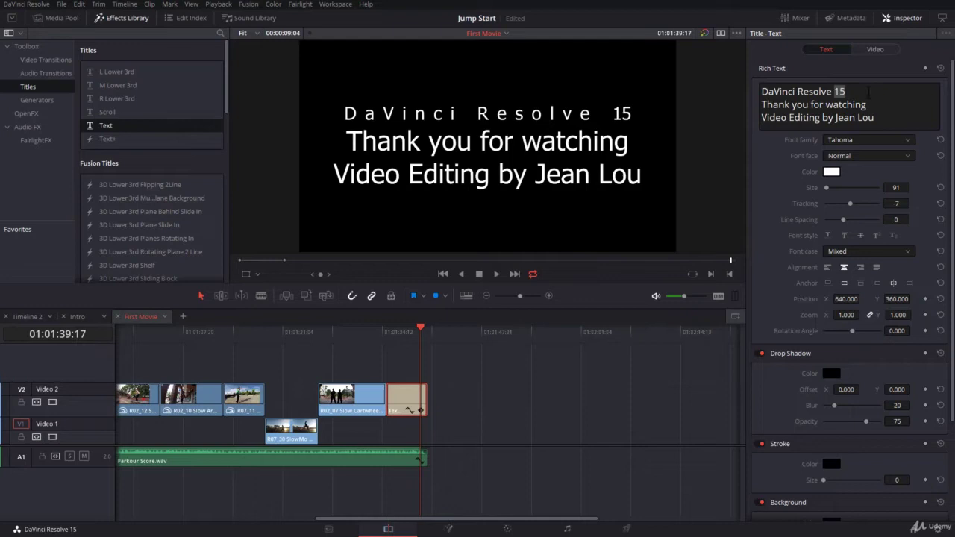
Shrink the 'Thank you for watching' line and colour it bright yellow
drag(872, 104, 755, 104)
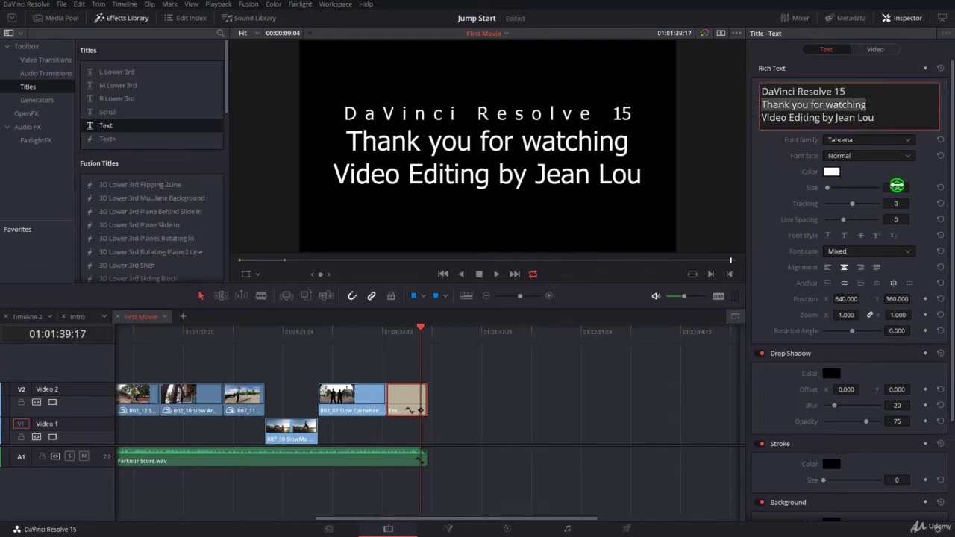
drag(896, 185, 858, 203)
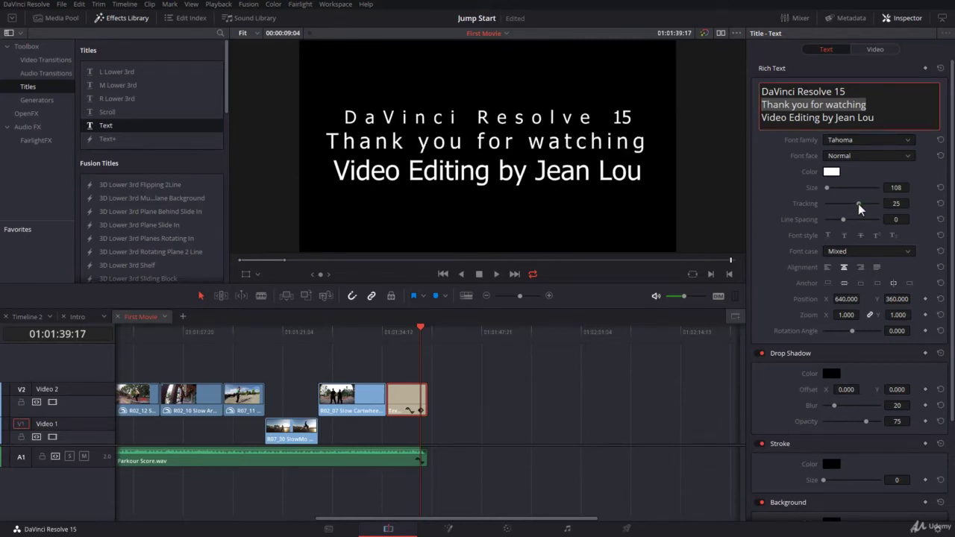
click(830, 171)
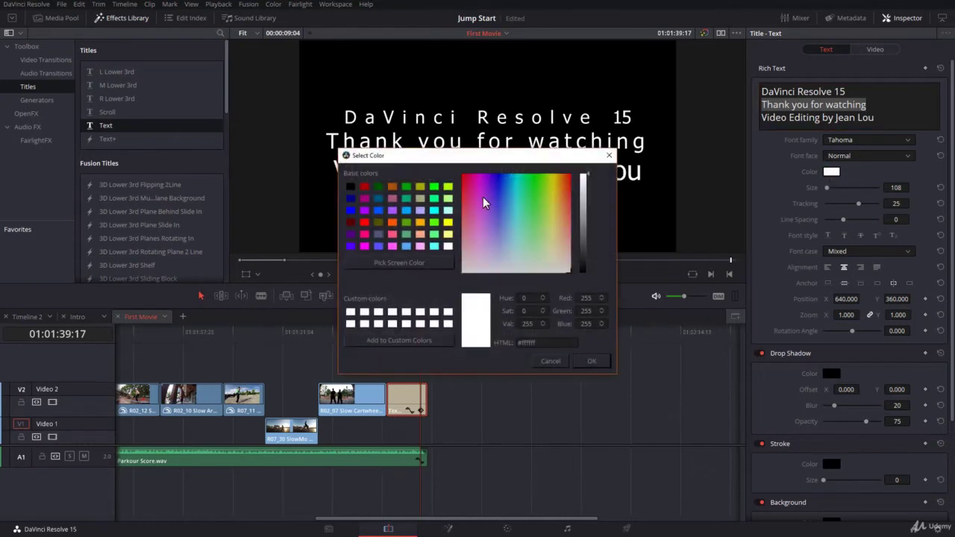
drag(530, 200, 550, 176)
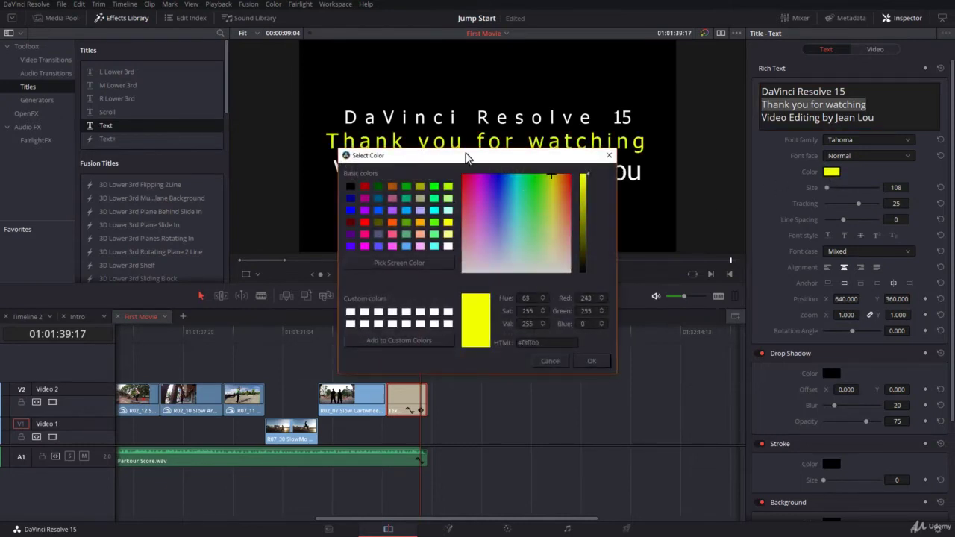
click(590, 360)
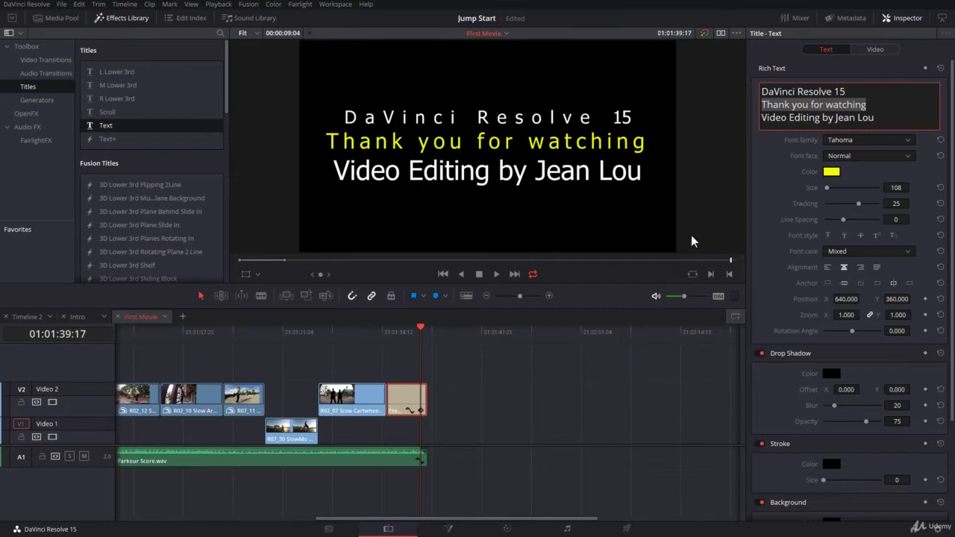
Make the credit line Calibri at size 66 with line spacing 32
drag(890, 117, 761, 117)
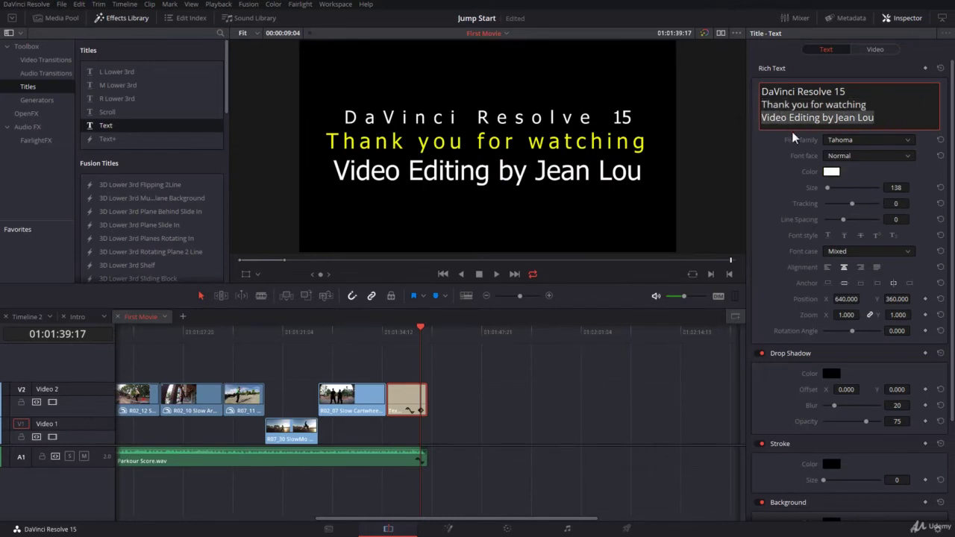
drag(890, 191, 844, 190)
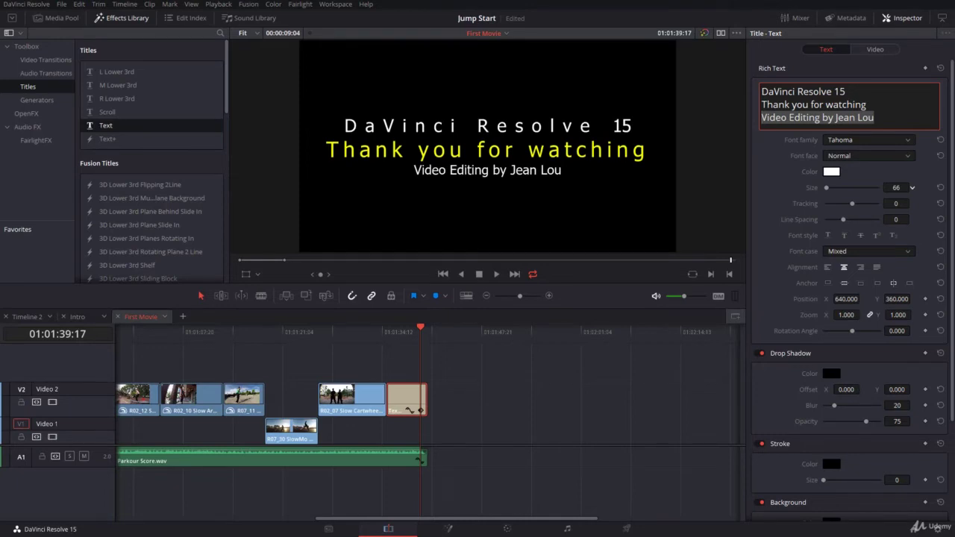
click(883, 140)
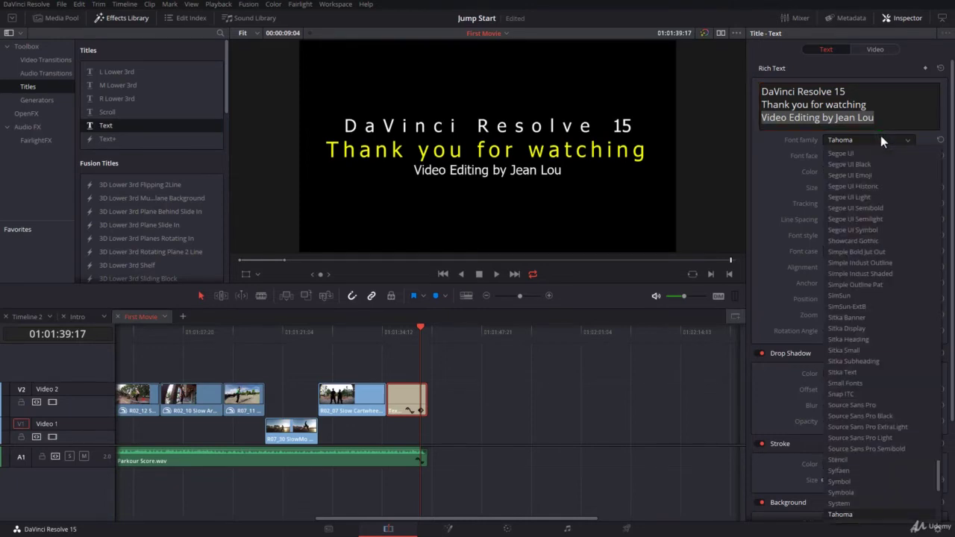
key(c)
click(865, 152)
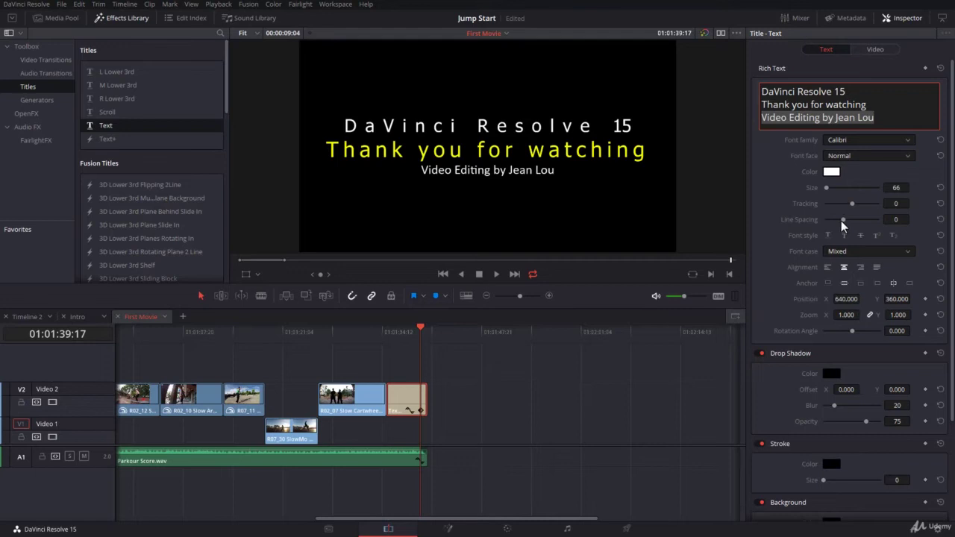
drag(840, 221, 845, 219)
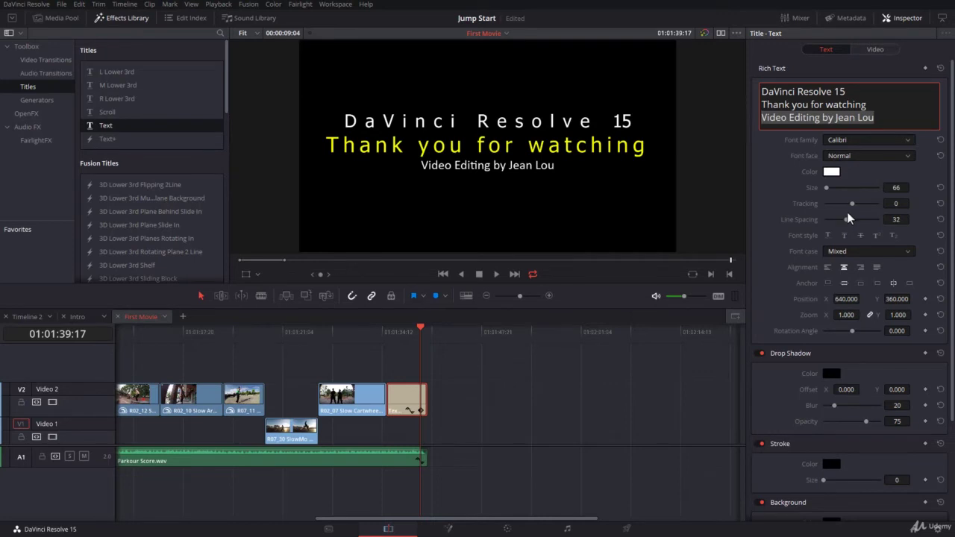
Reset the bottom credit line's line spacing to 0
click(892, 220)
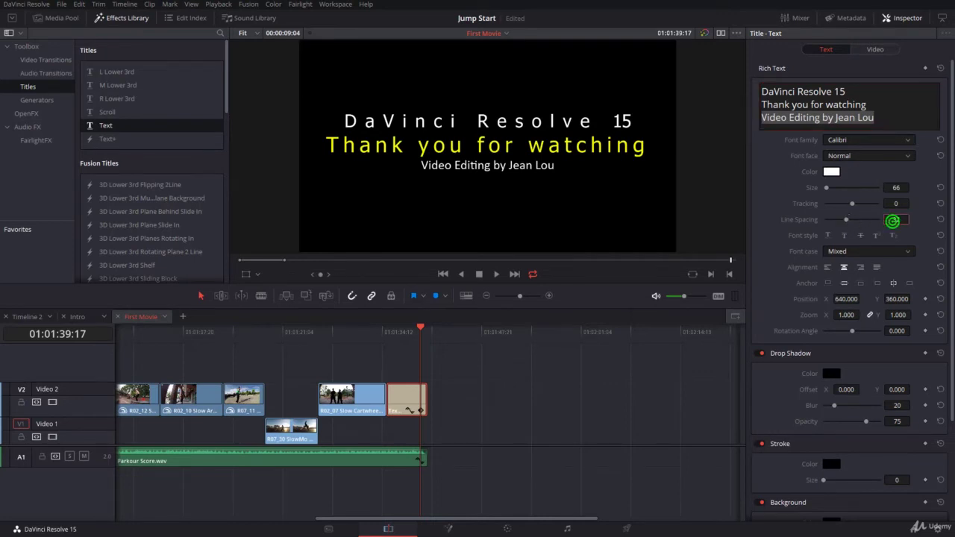
text(0)
key(Return)
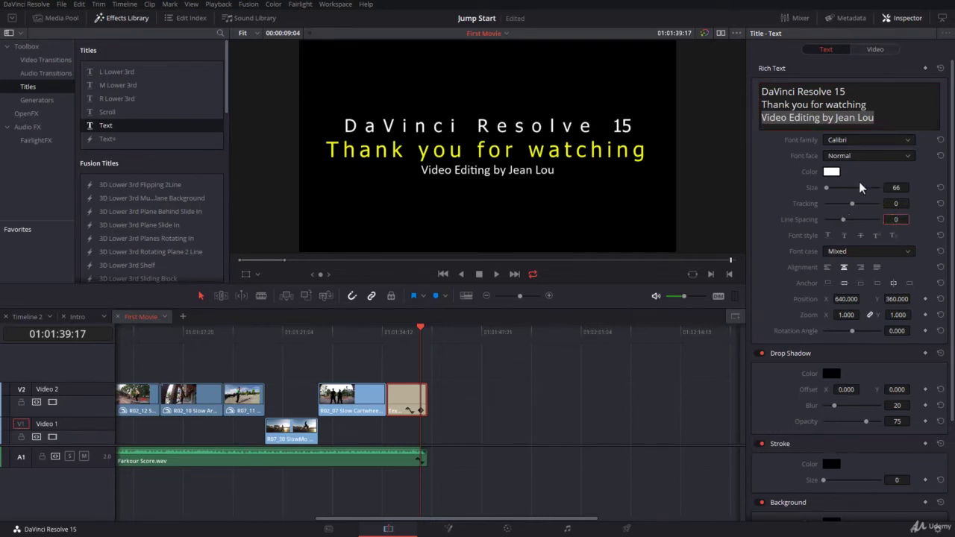
Give the top line a line spacing of 22 and the yellow line 27
drag(885, 105, 753, 101)
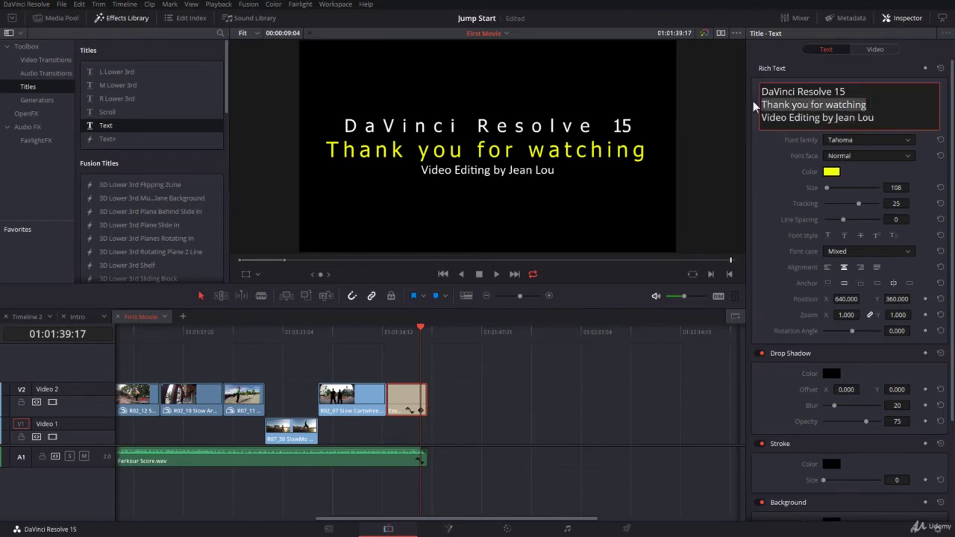
drag(840, 220, 848, 219)
drag(857, 92, 761, 92)
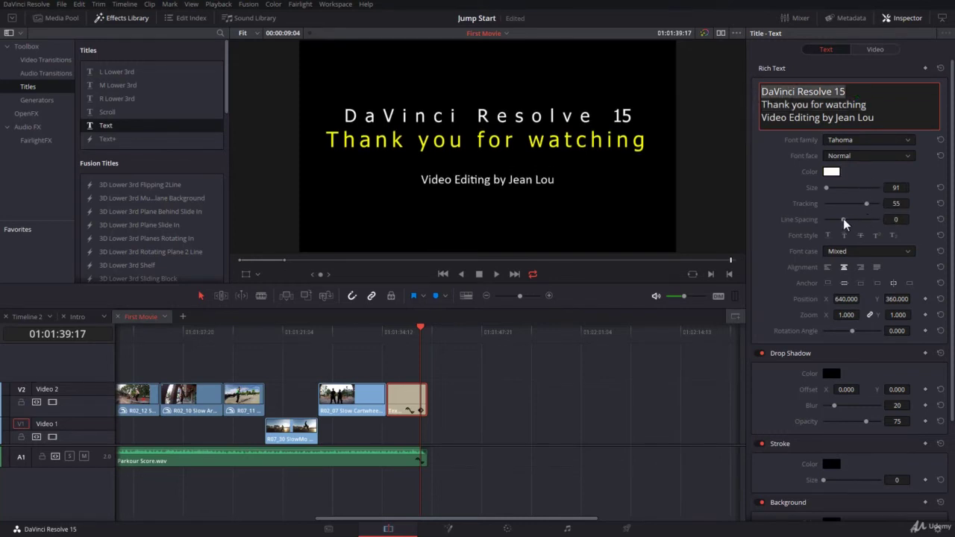
drag(843, 219, 842, 219)
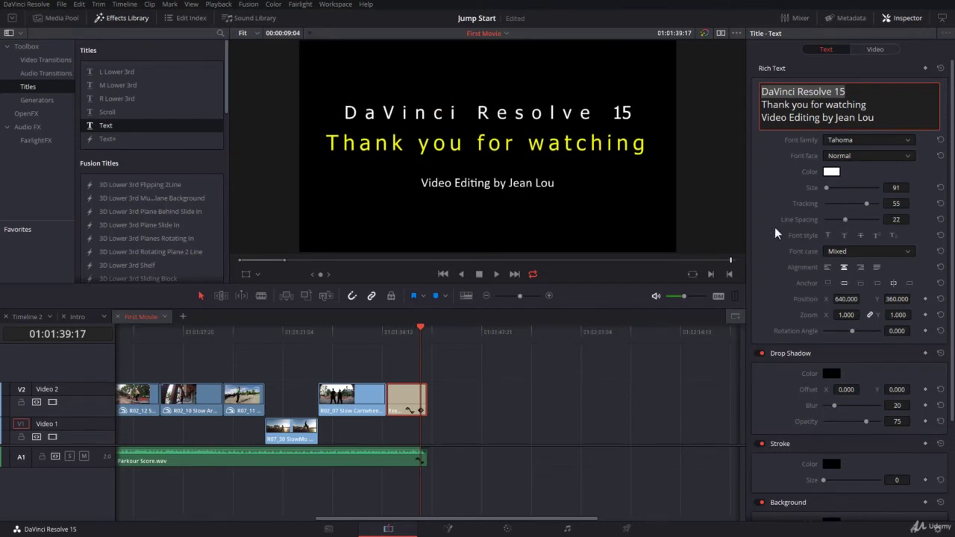
drag(880, 117, 760, 105)
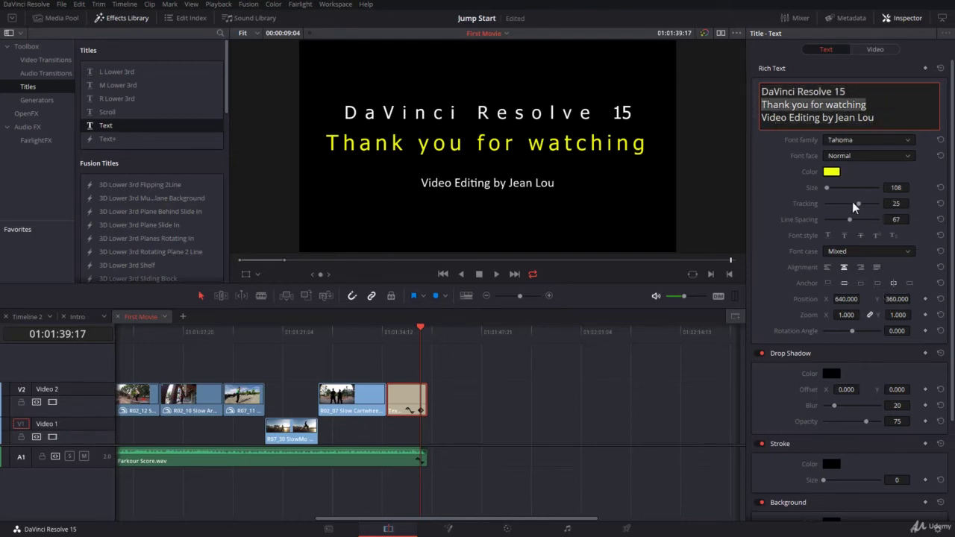
drag(848, 220, 845, 219)
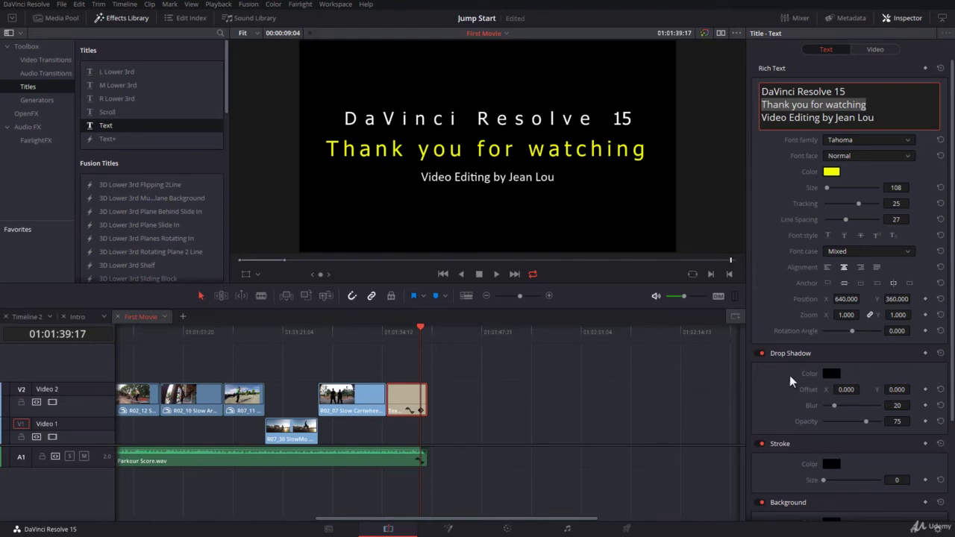
Test-tilt the title with Rotation Angle, reset it to level, and scroll down to Background settings
scroll(796, 437, down, 2)
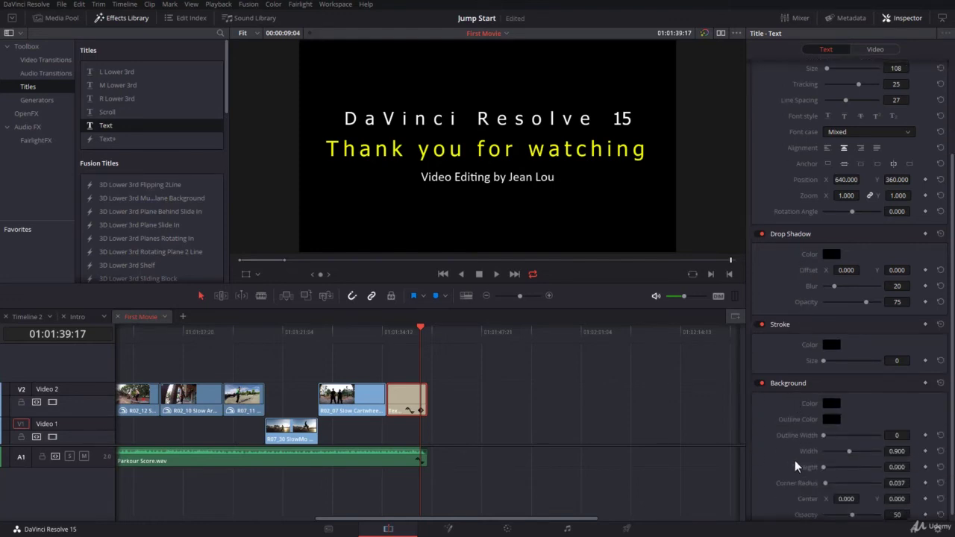
scroll(795, 467, down, 2)
scroll(878, 434, up, 2)
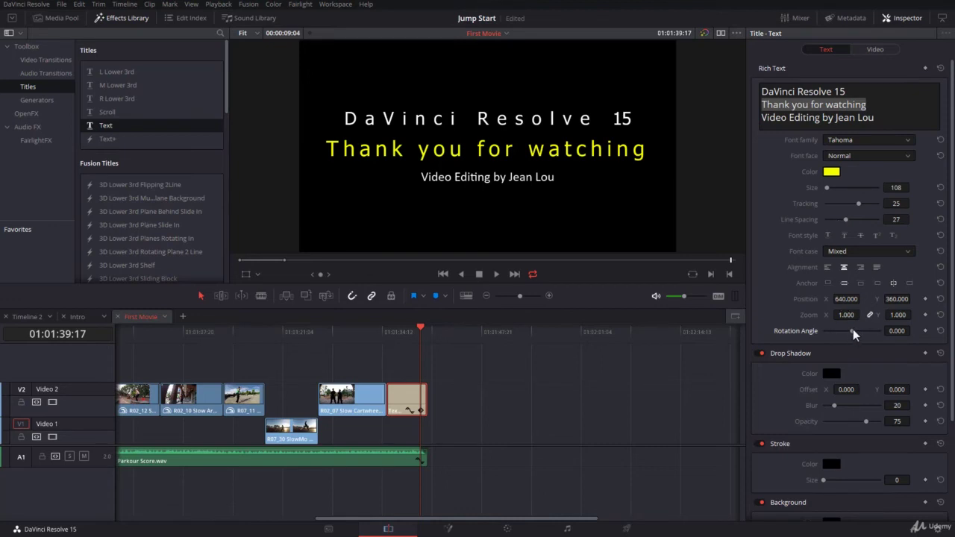
drag(852, 329, 853, 331)
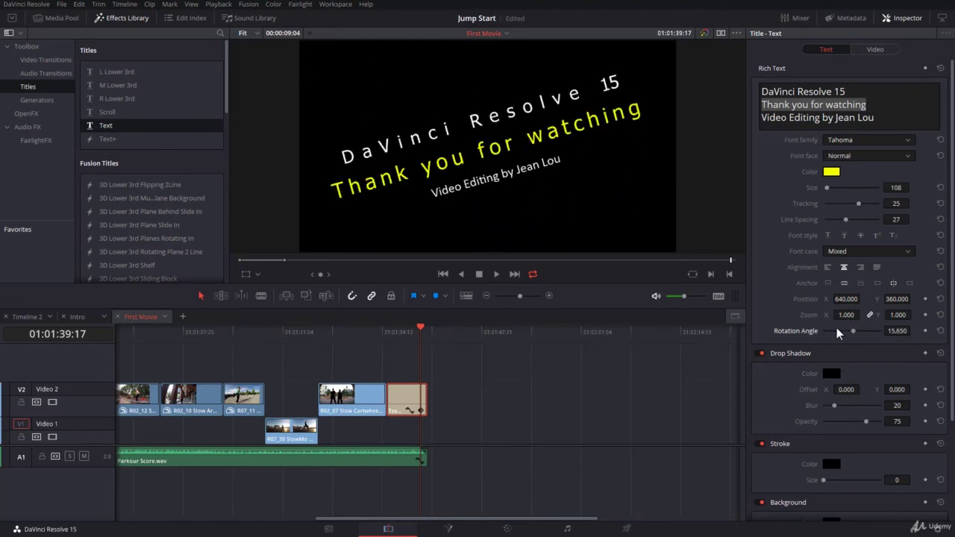
double_click(839, 325)
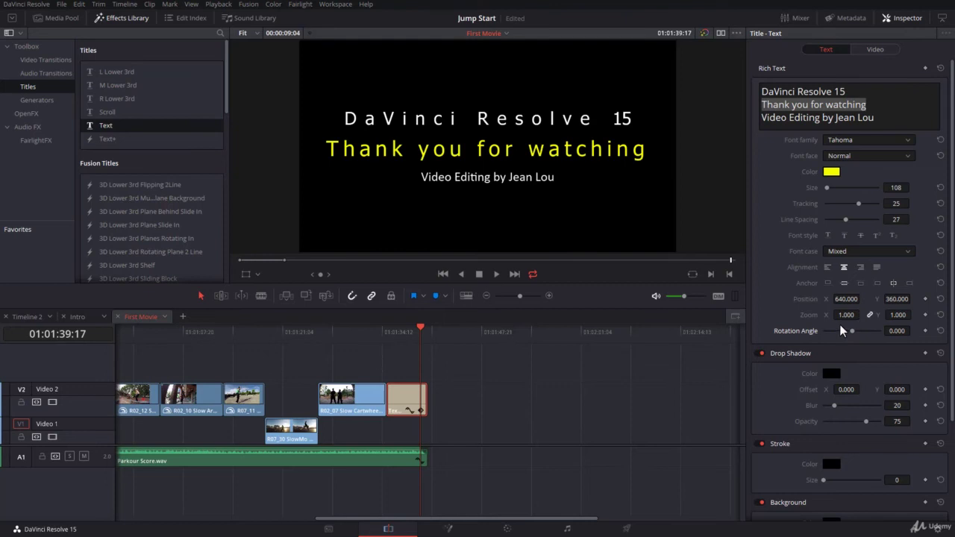
scroll(840, 329, down, 1)
scroll(833, 394, down, 5)
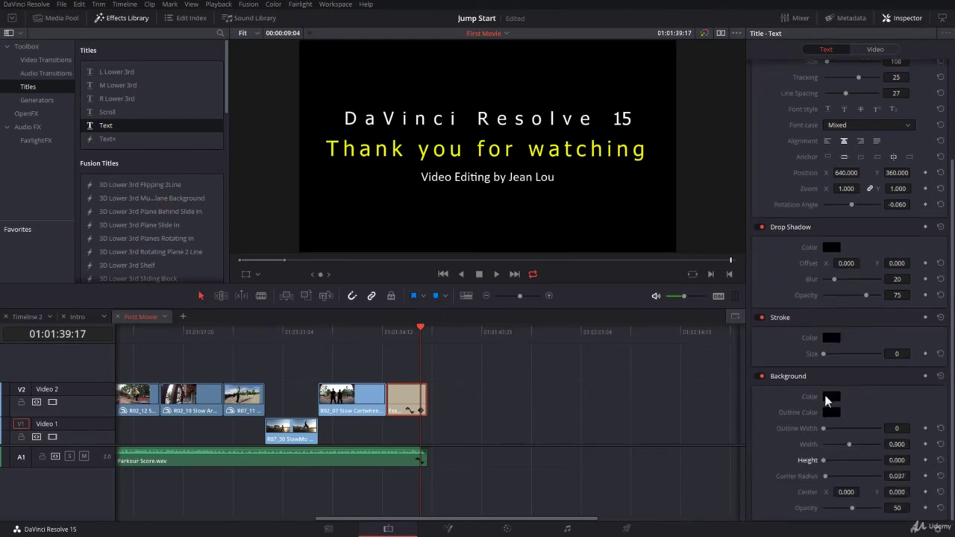
Set the title background colour to dark blue and select the Background Width field
click(830, 396)
drag(503, 211, 500, 180)
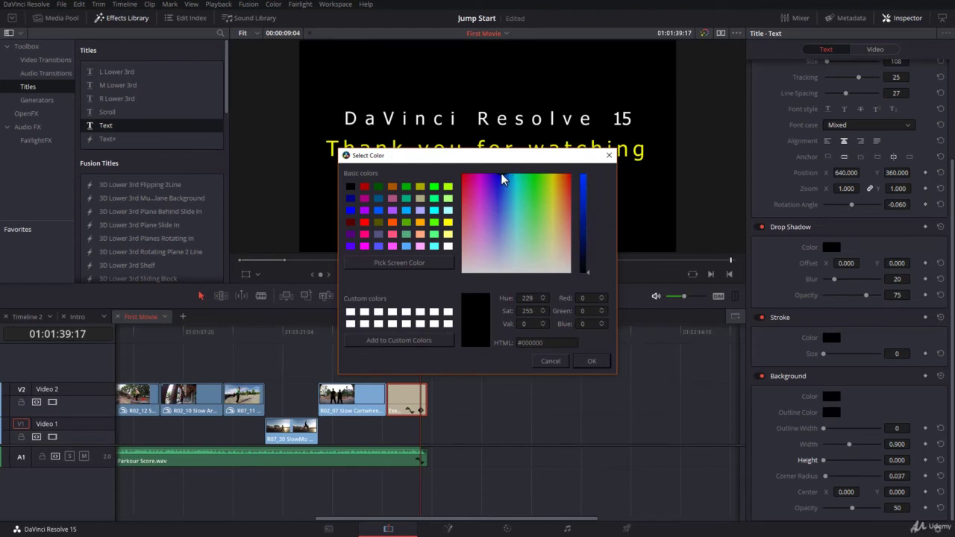
click(582, 201)
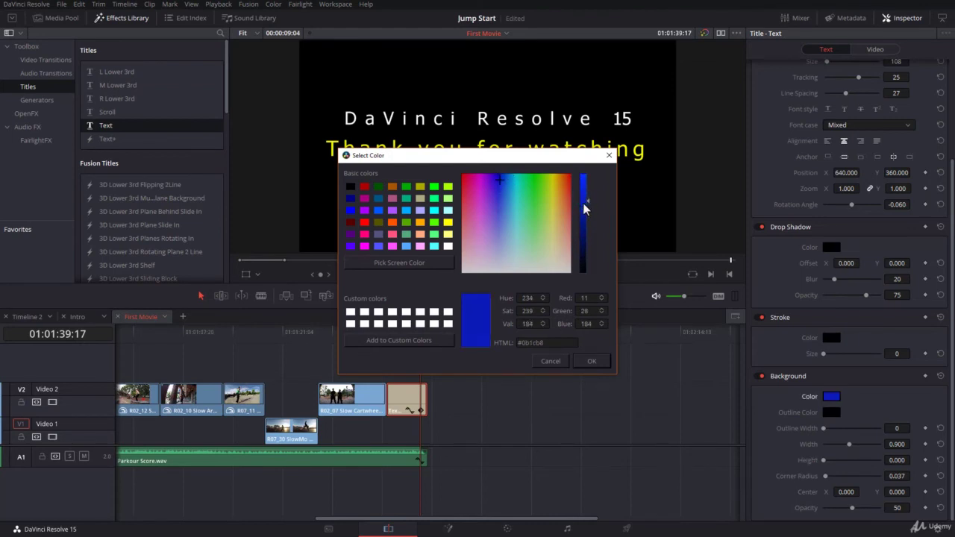
click(598, 361)
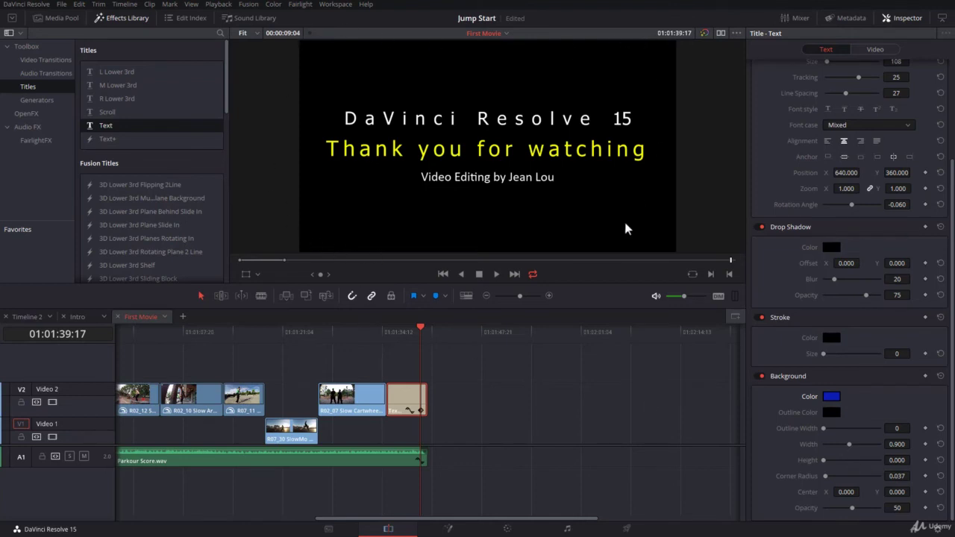
click(896, 445)
Set background width and height to 1.000 and corner radius to 0
text(1)
drag(897, 459, 856, 460)
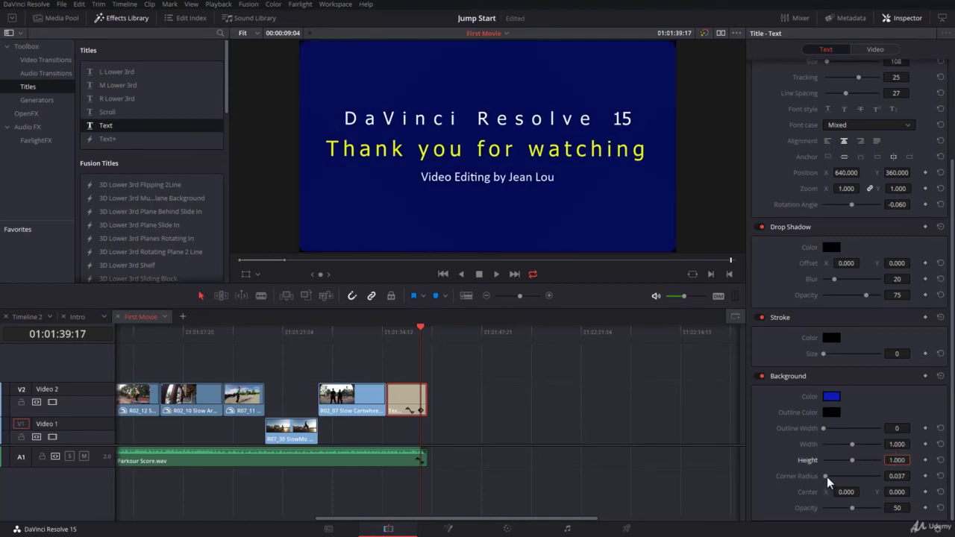
drag(827, 477, 810, 482)
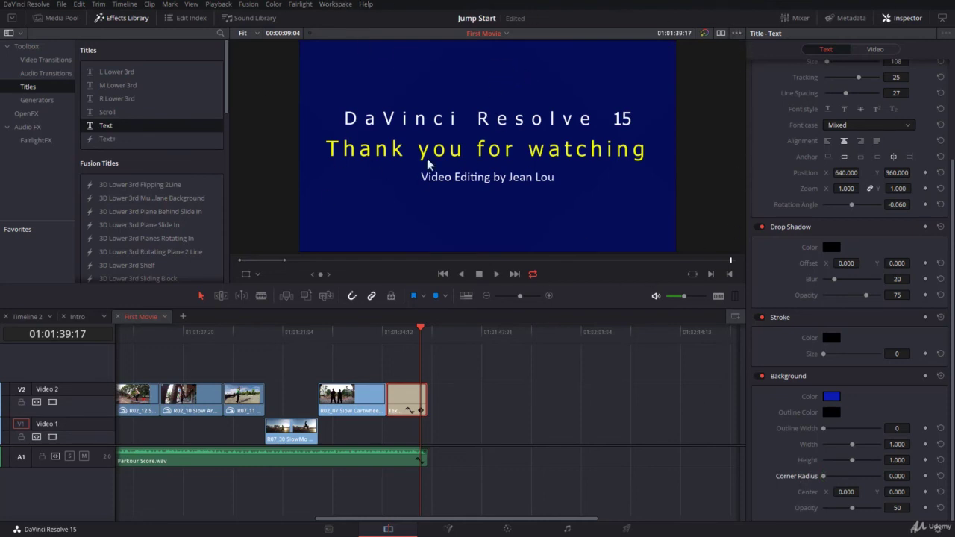
Try a slight title tilt and undo it, leaving rotation at -0.060
scroll(884, 303, up, 3)
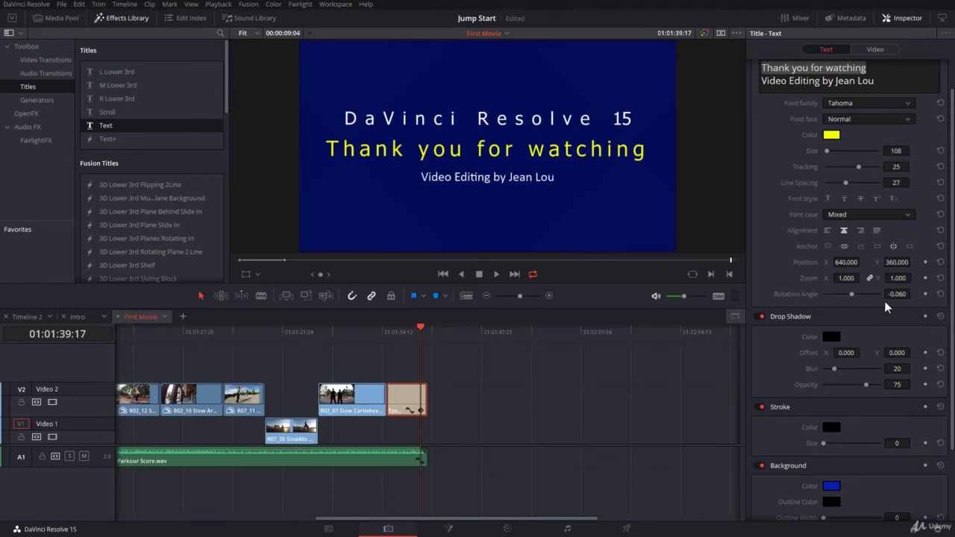
scroll(885, 302, up, 1)
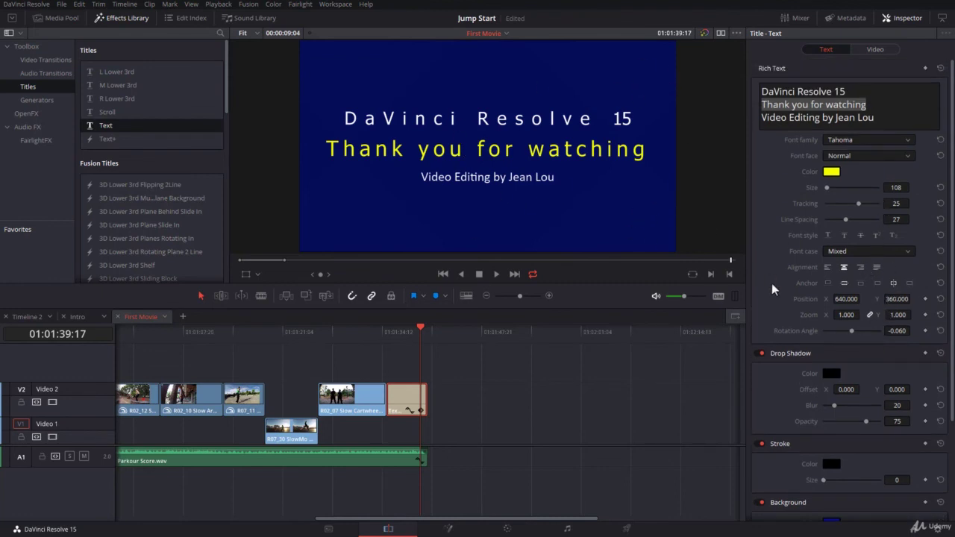
scroll(827, 349, down, 2)
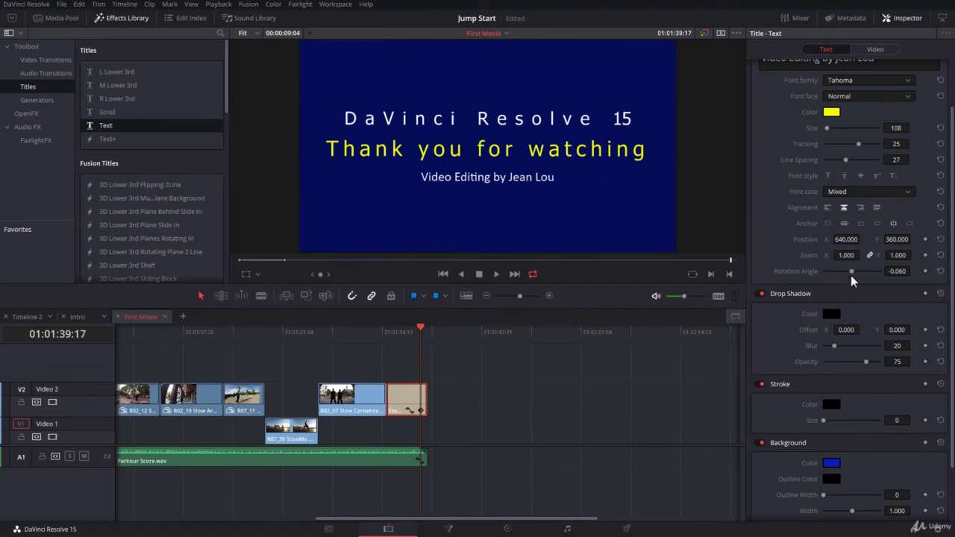
drag(852, 280, 854, 278)
key(ctrl+z)
scroll(767, 266, up, 2)
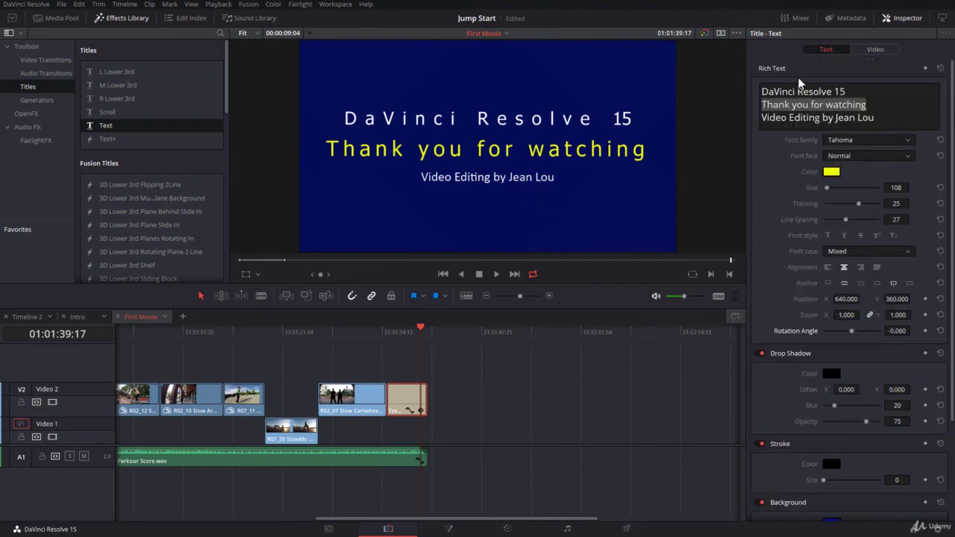